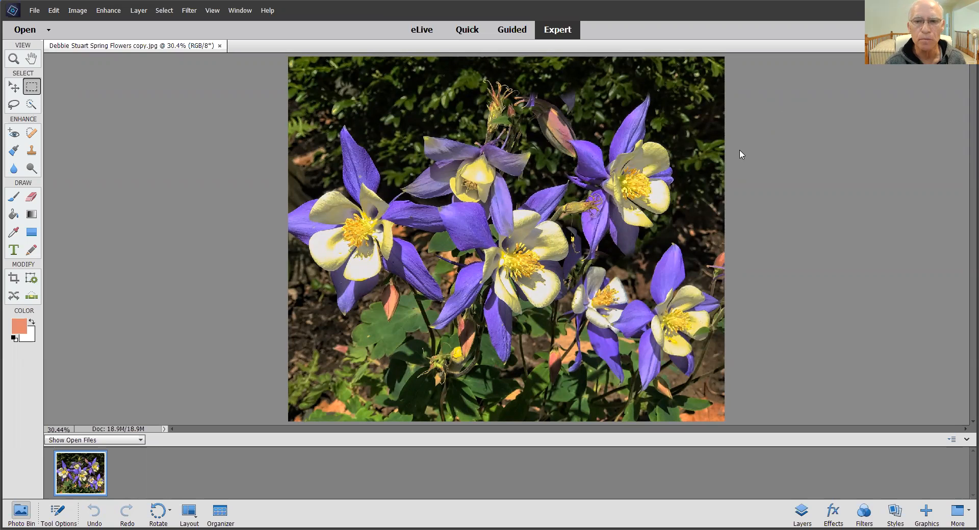
- Extend the canvas with an unrestricted crop slightly past the photo's left and bottom edges, leaving white borders there
scroll(741, 154, down, 1)
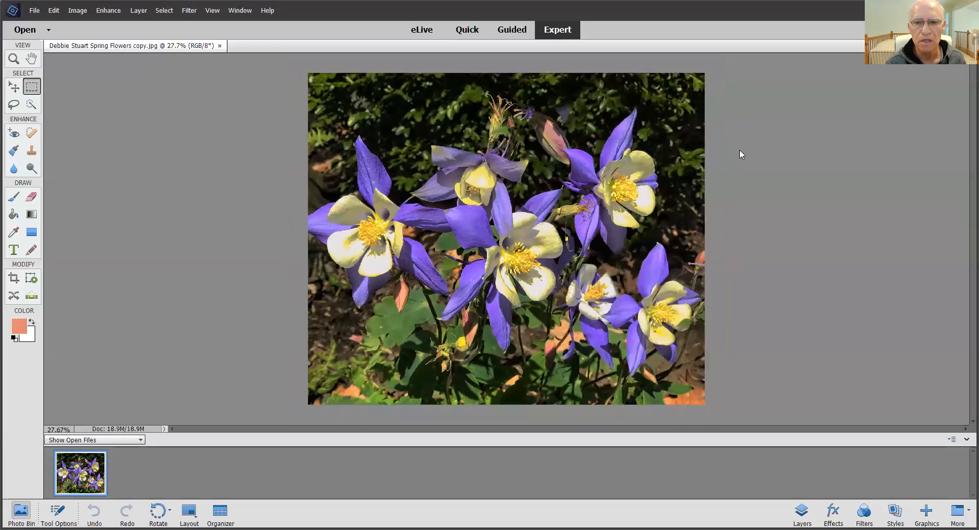
scroll(742, 154, down, 1)
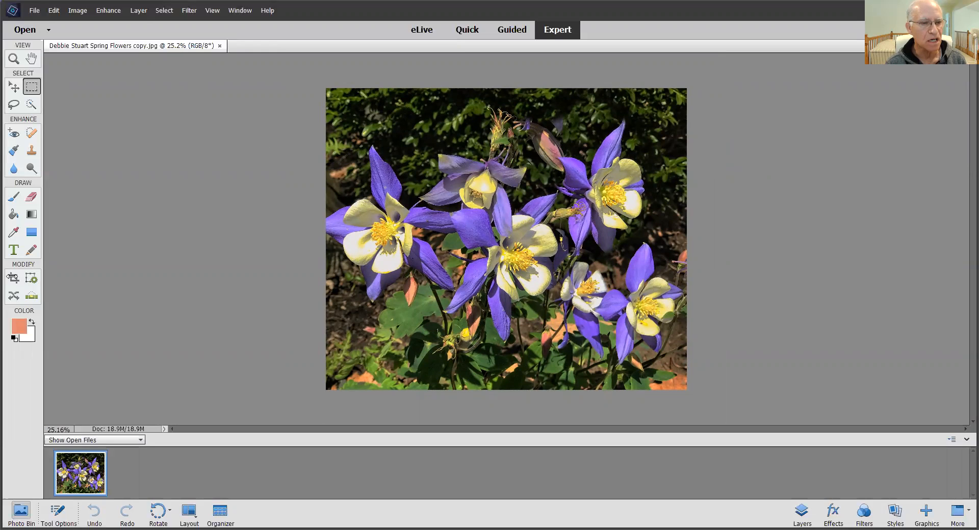
click(13, 277)
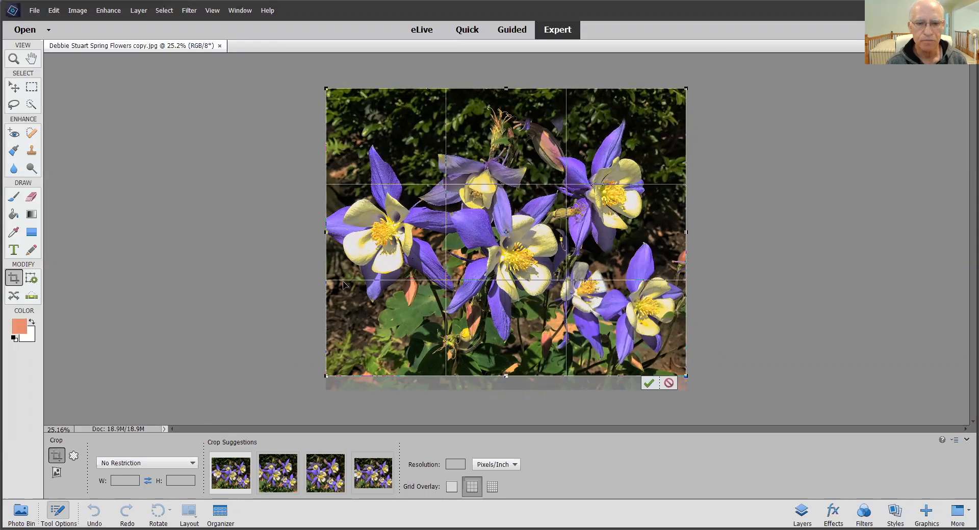
drag(507, 376, 507, 390)
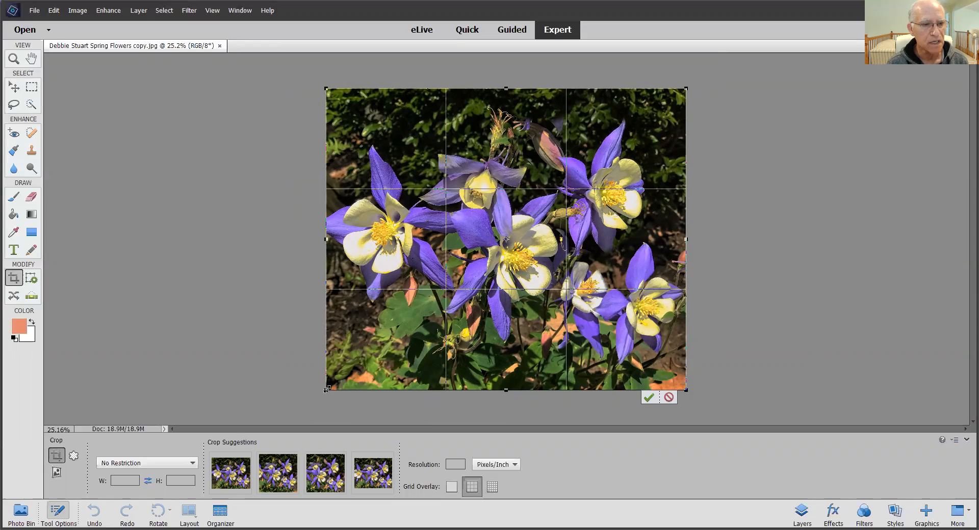
drag(322, 391, 306, 405)
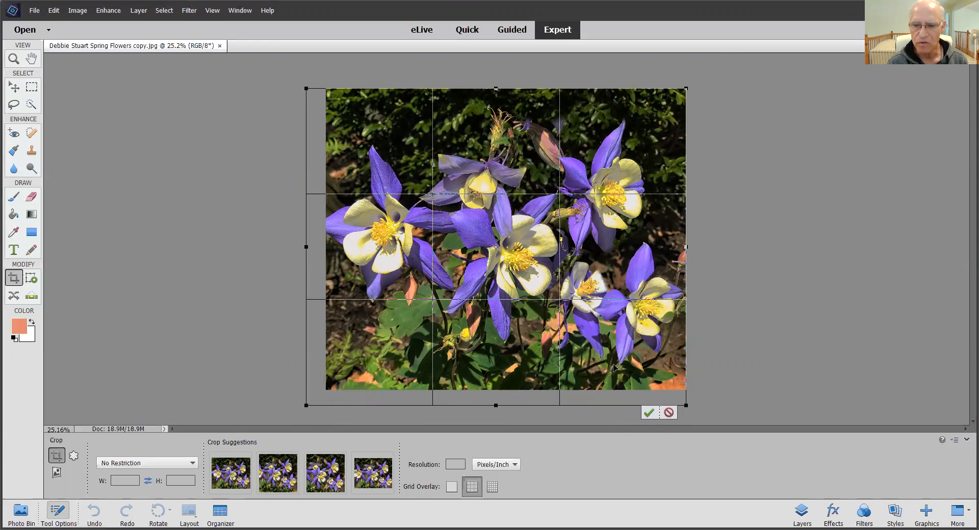
click(649, 413)
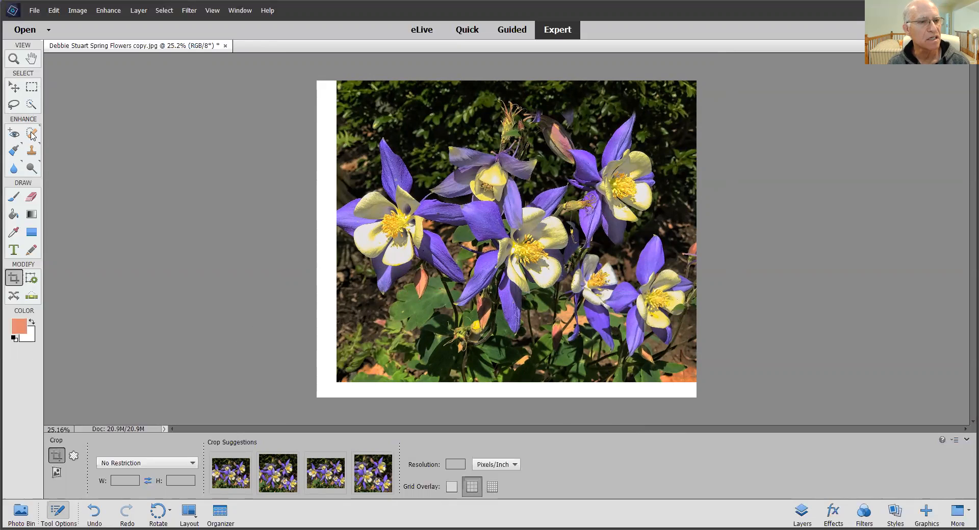
- Paint over the white left and bottom borders with the Spot Healing Brush at 250 px, using Proximity Match
click(31, 135)
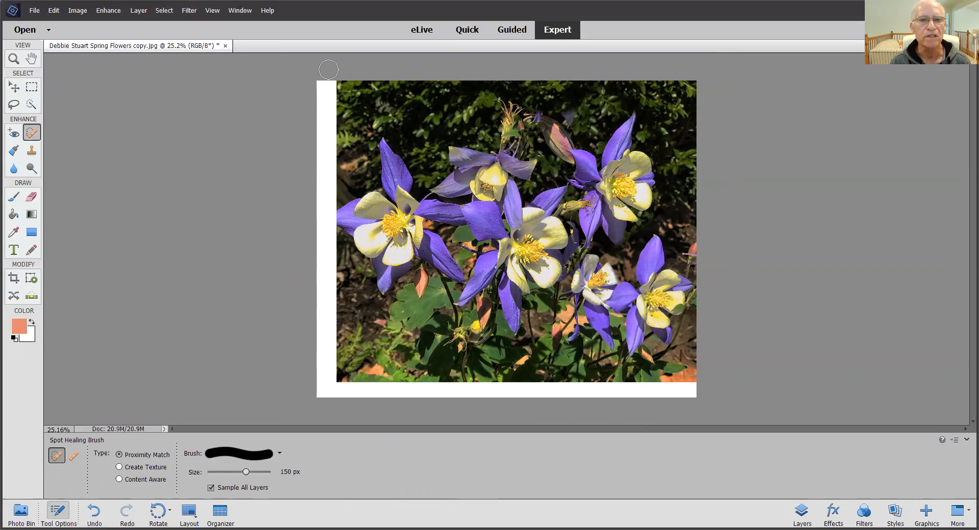
key(bracketright)
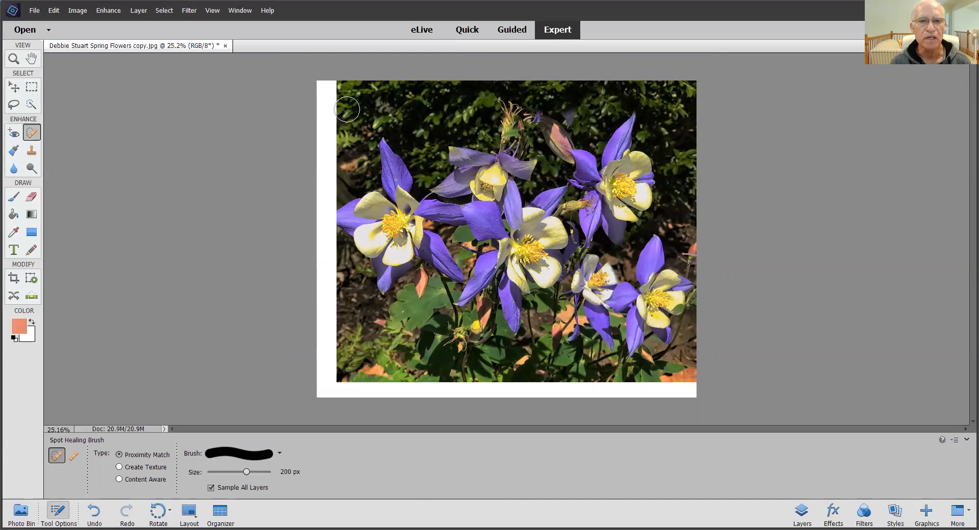
key(bracketright)
key(bracketright)
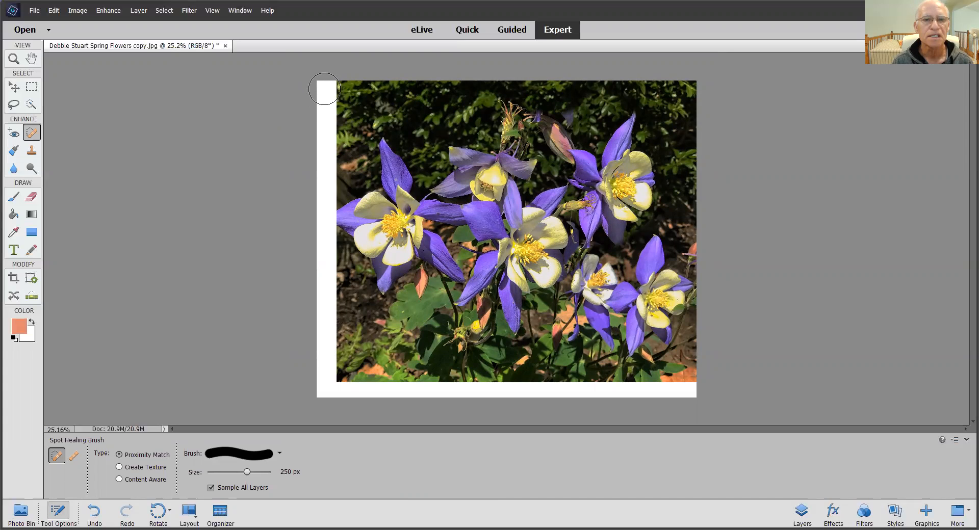
mouse_move(324, 89)
mouse_down()
mouse_move(321, 389)
mouse_move(322, 360)
mouse_move(321, 389)
mouse_move(349, 393)
mouse_move(731, 394)
mouse_up()
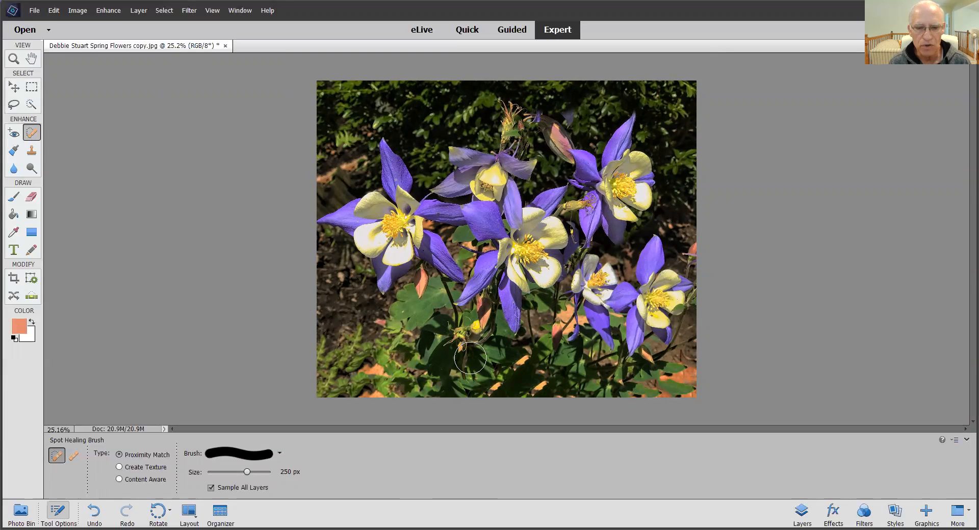
- Reduce the Spot Healing Brush size to 125 px
key(bracketleft)
key(bracketleft)
key(bracketleft)
key(bracketleft)
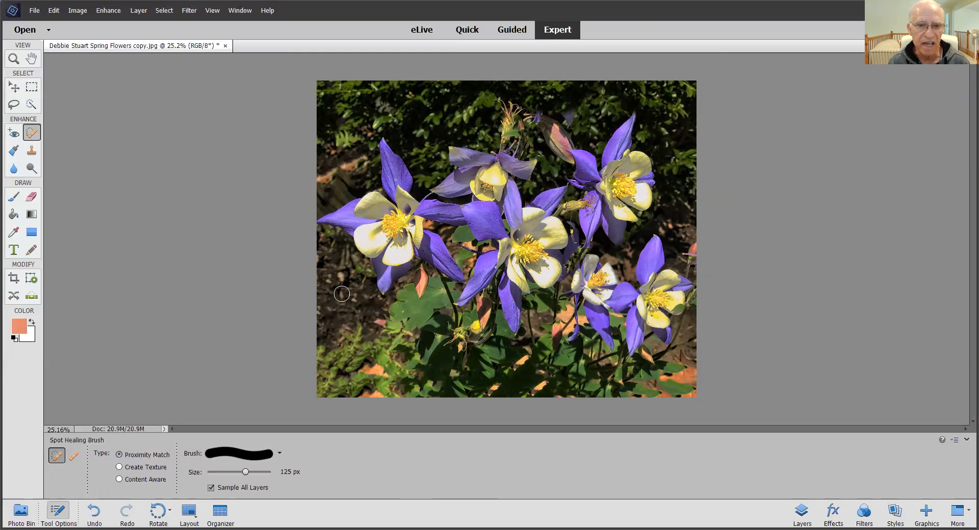
- Undo all the Spot Healing Brush strokes back to the photo with its white left and bottom borders
click(53, 10)
click(64, 22)
click(53, 10)
click(63, 22)
click(53, 11)
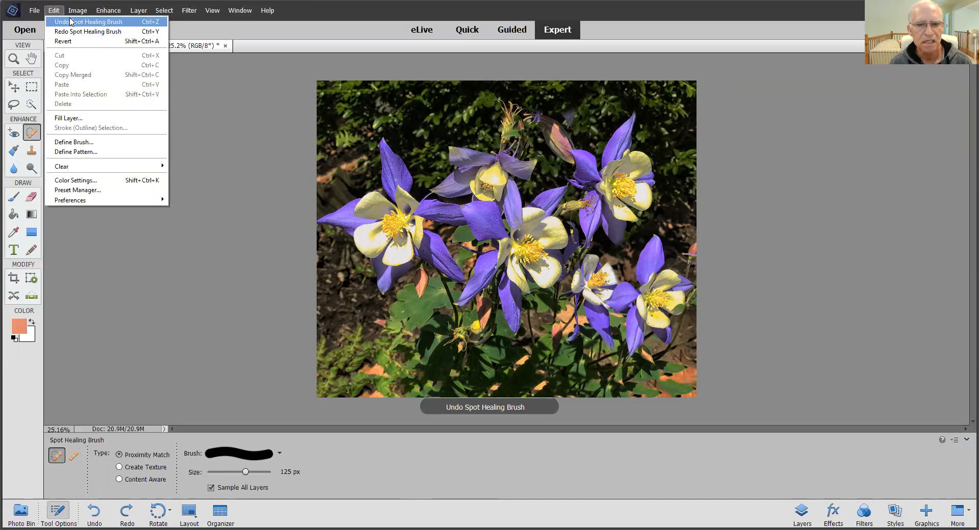
click(70, 22)
click(54, 10)
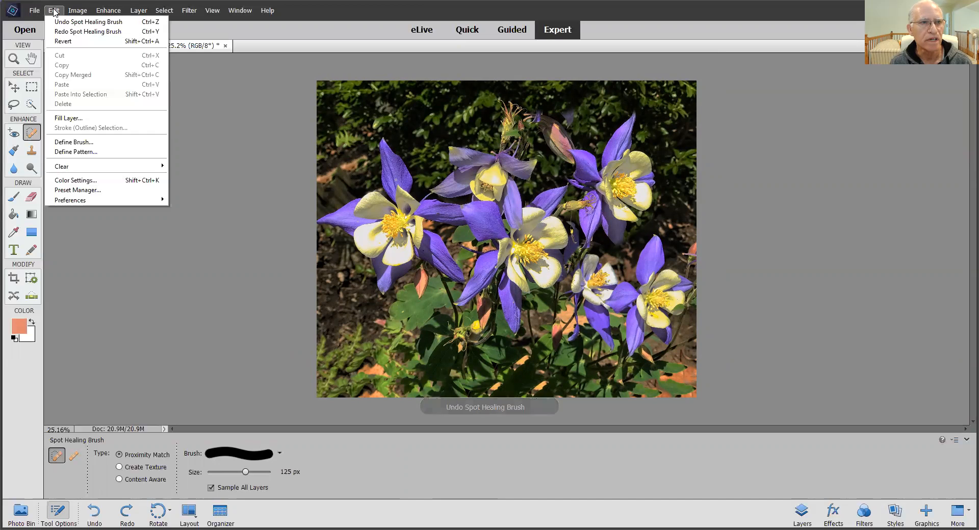
click(62, 23)
click(55, 10)
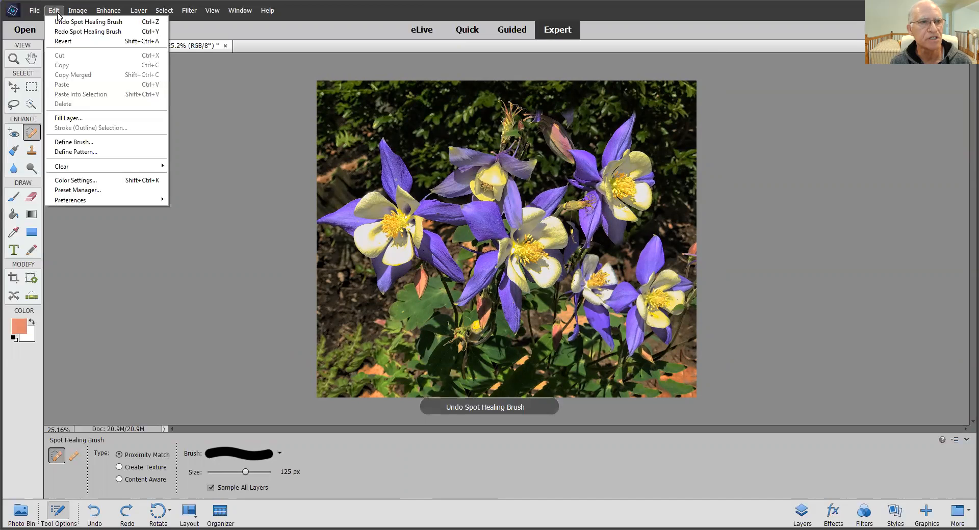
click(64, 23)
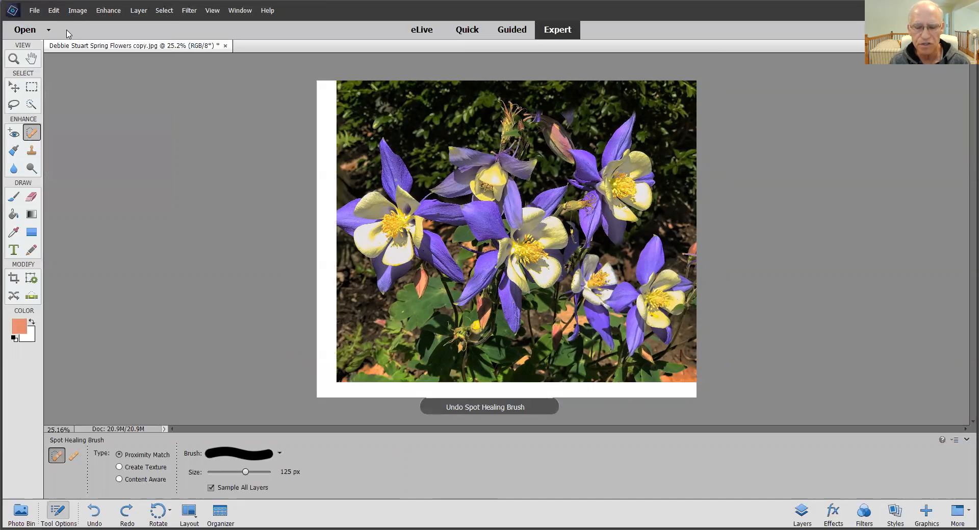
- Select the white left strip with a slight overlap into the photo using the Rectangular Marquee, and fill it with Content-Aware
click(31, 87)
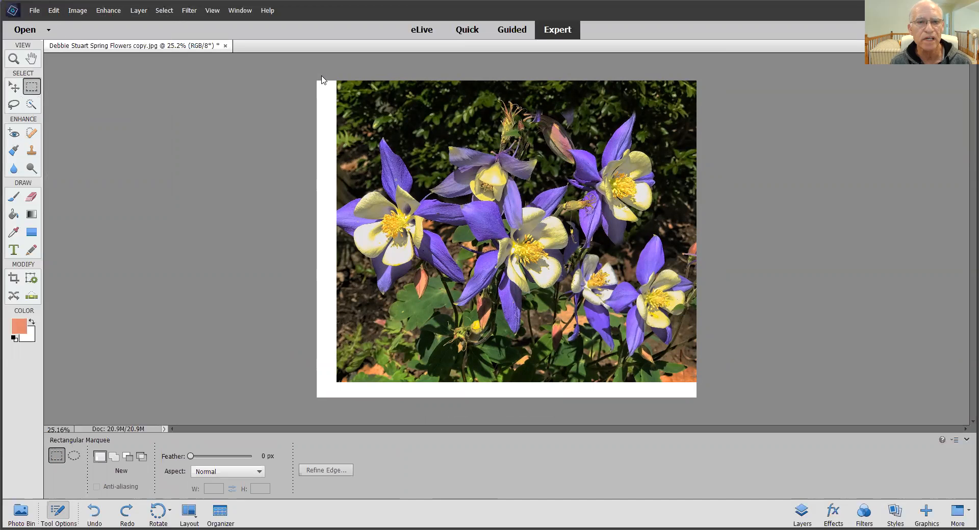
drag(315, 78, 340, 407)
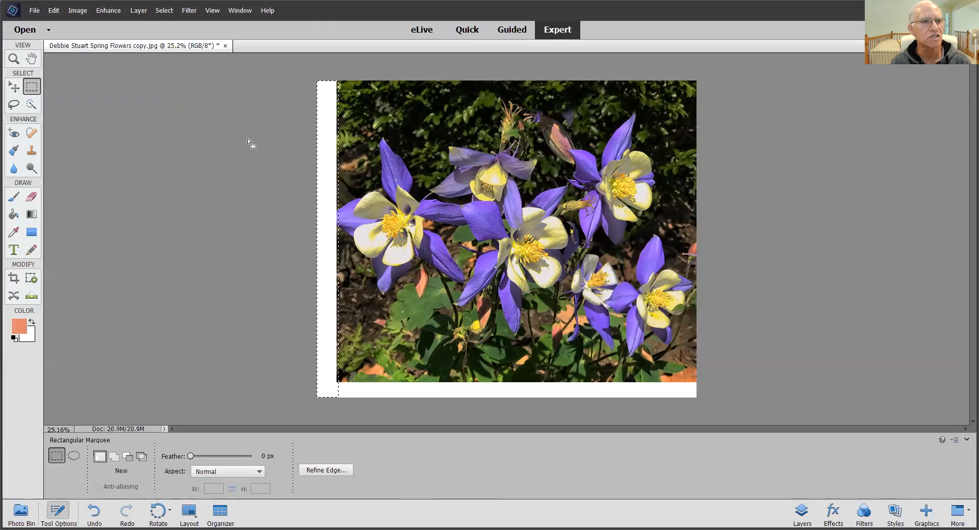
click(55, 11)
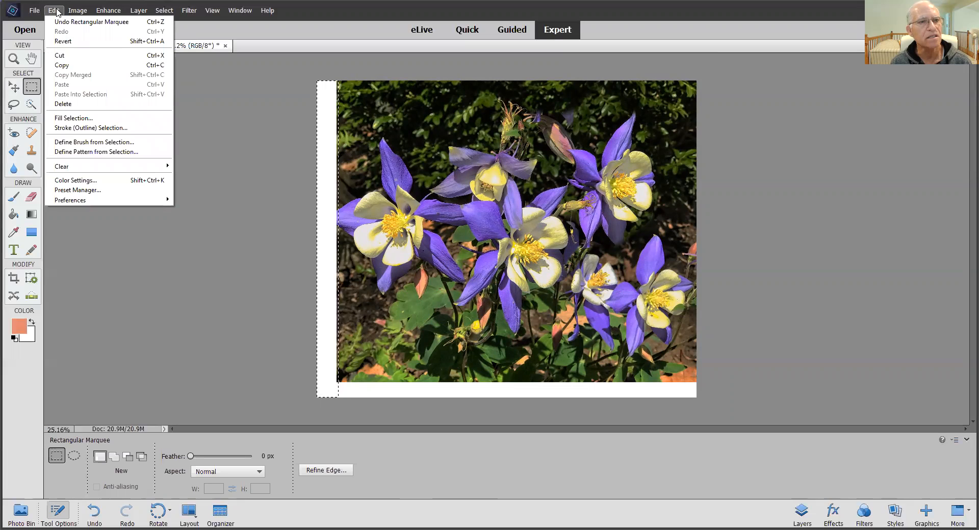
click(91, 119)
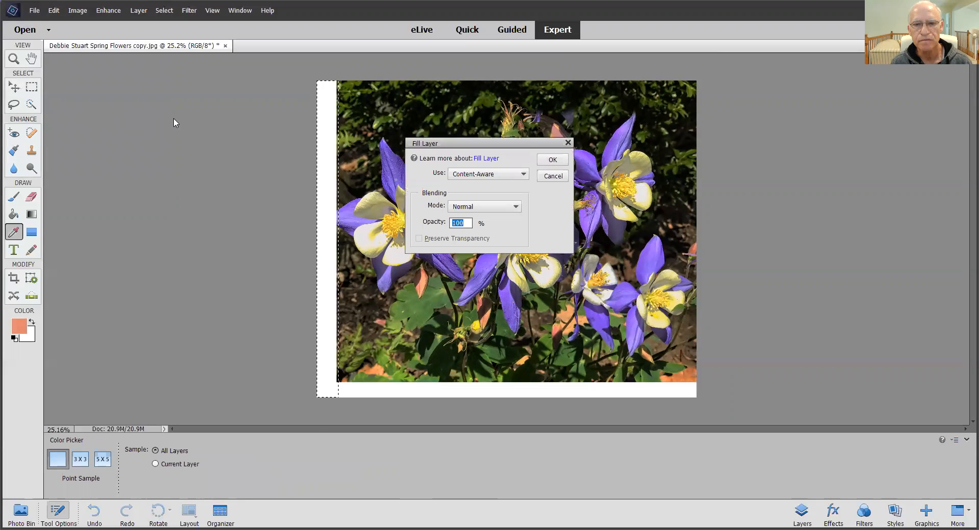
click(523, 174)
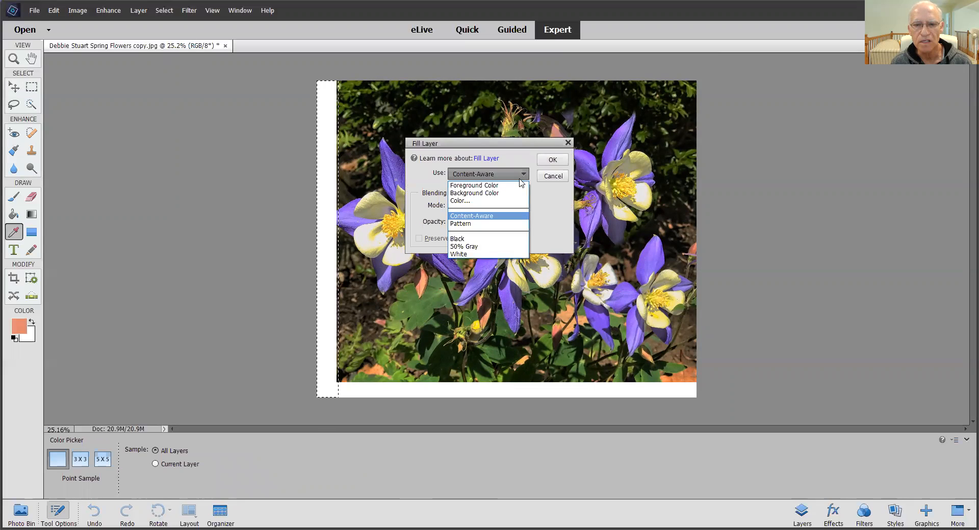
click(492, 218)
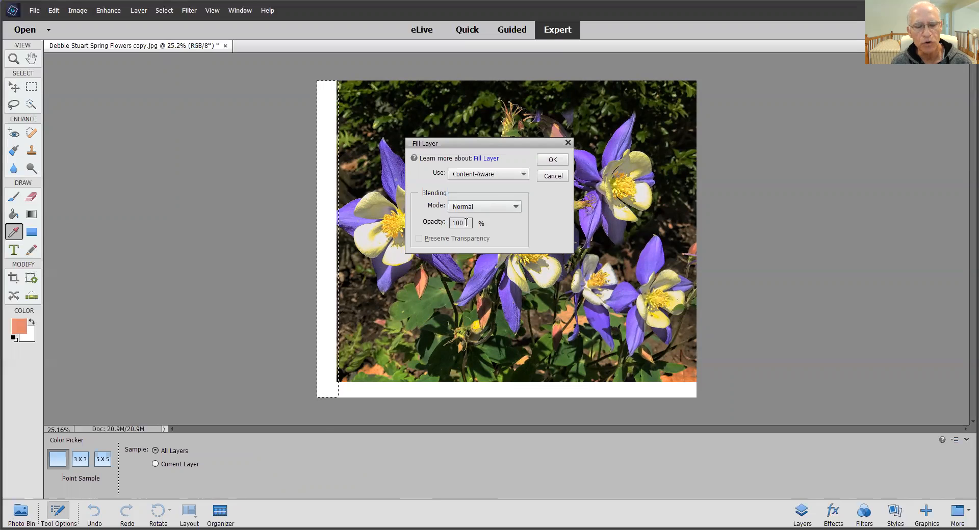
click(553, 161)
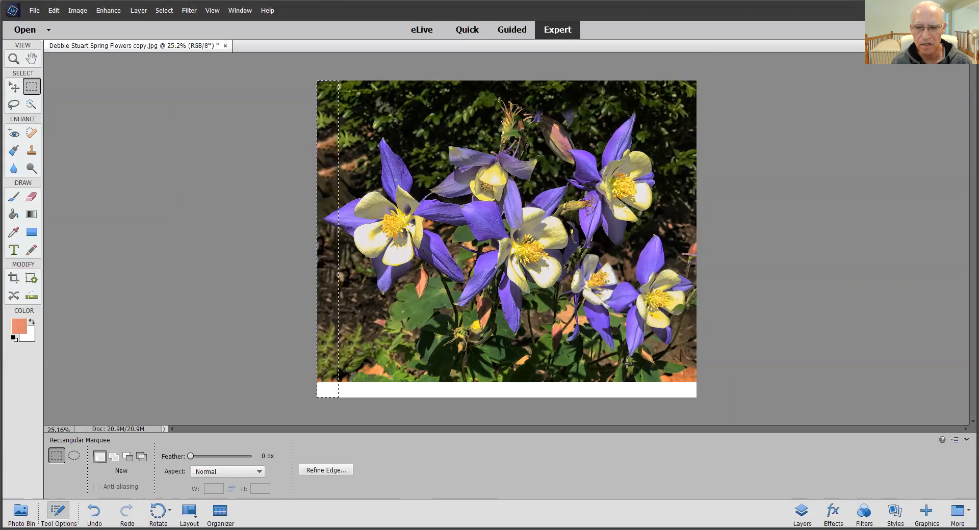
- Select the white strip along the bottom edge of the photo and fill it with Content-Aware
drag(703, 380, 316, 398)
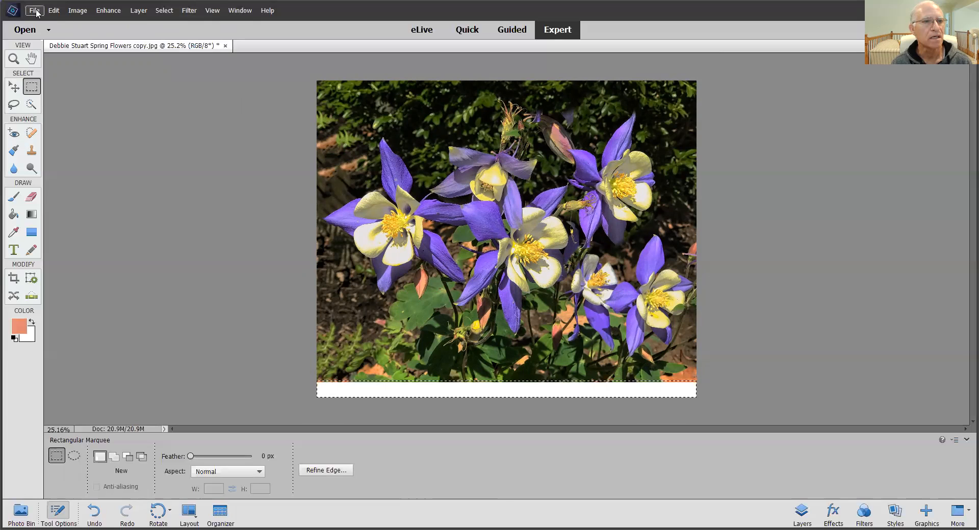
click(54, 12)
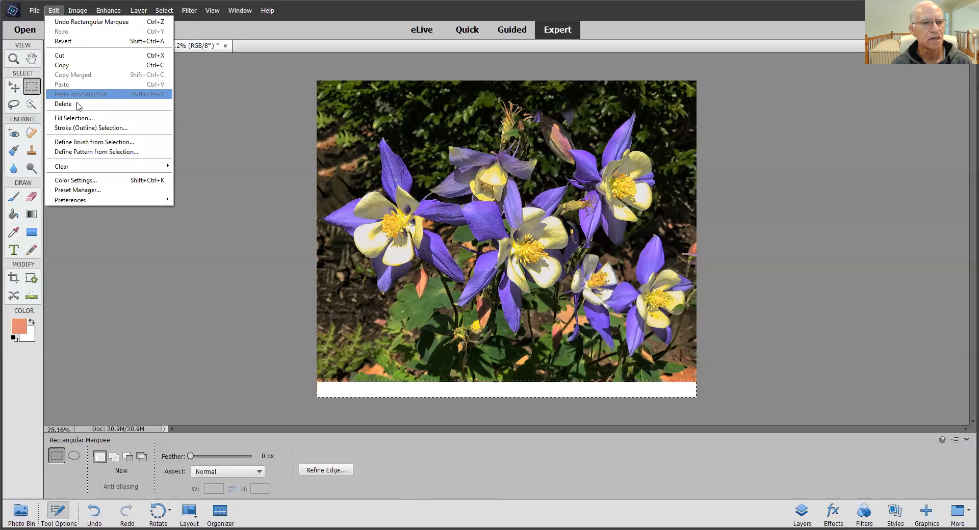
click(74, 118)
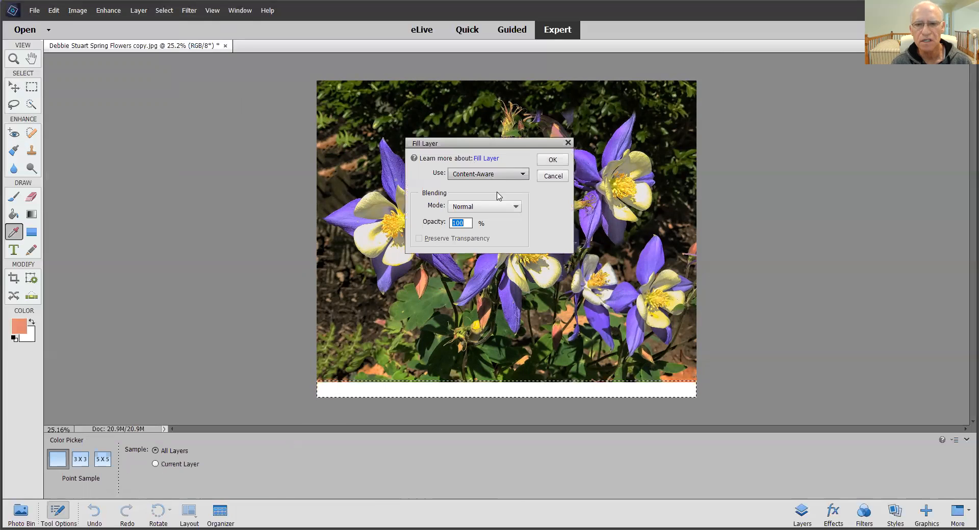
click(552, 160)
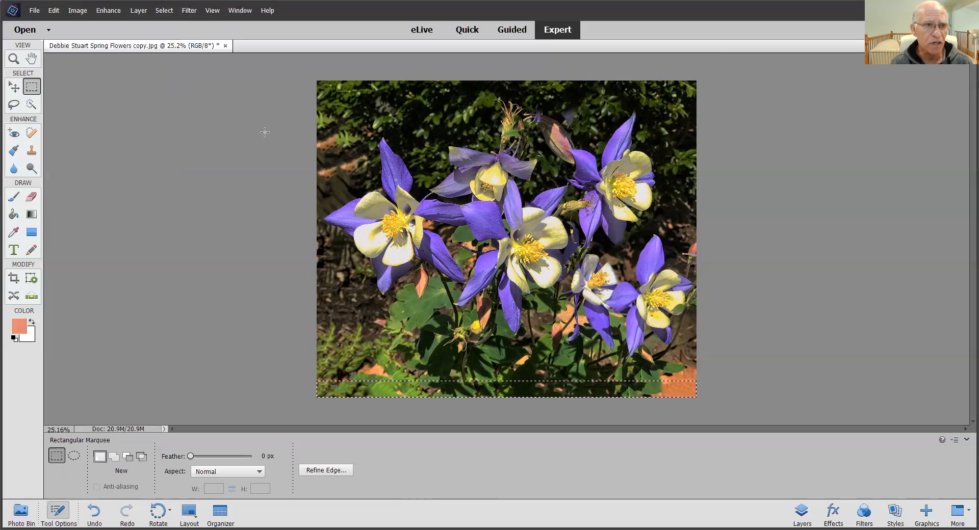
- Undo both Content-Aware fills and their marquee selections
click(52, 11)
click(60, 21)
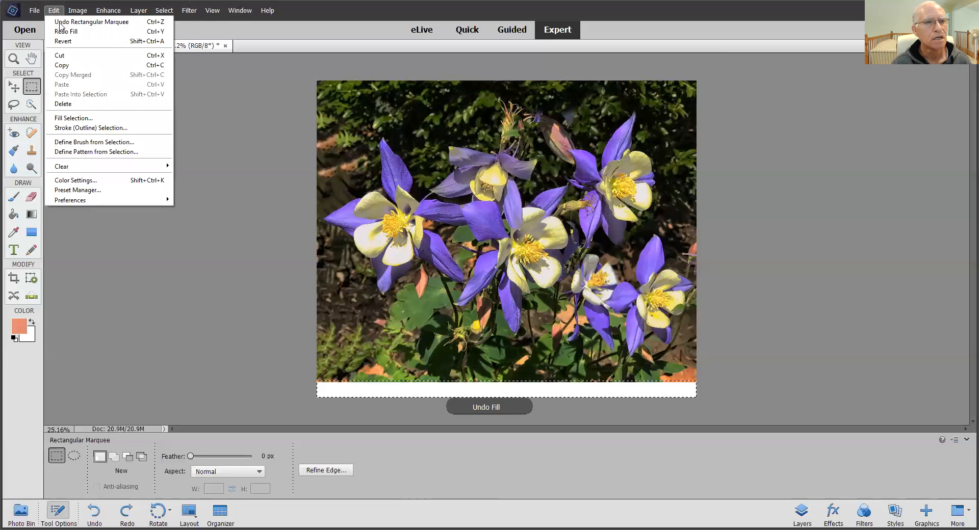
click(56, 10)
click(66, 20)
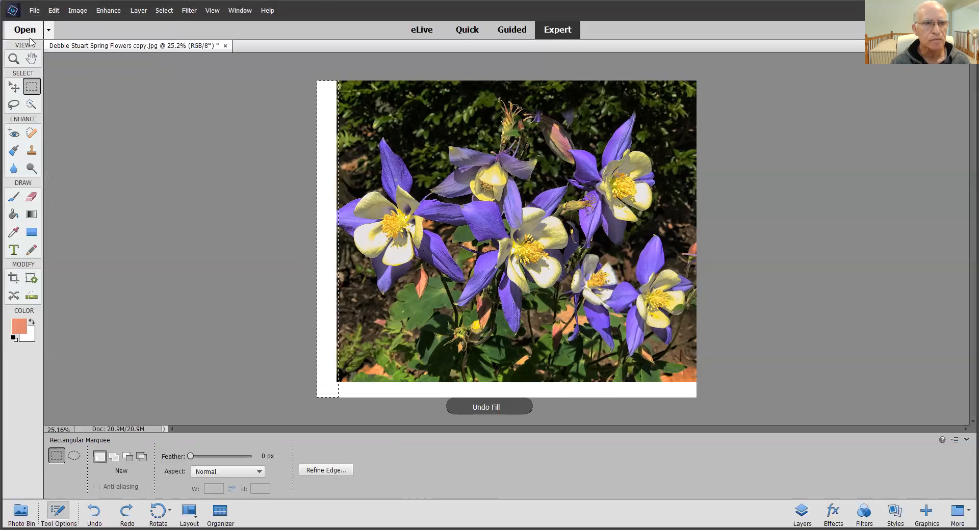
click(52, 10)
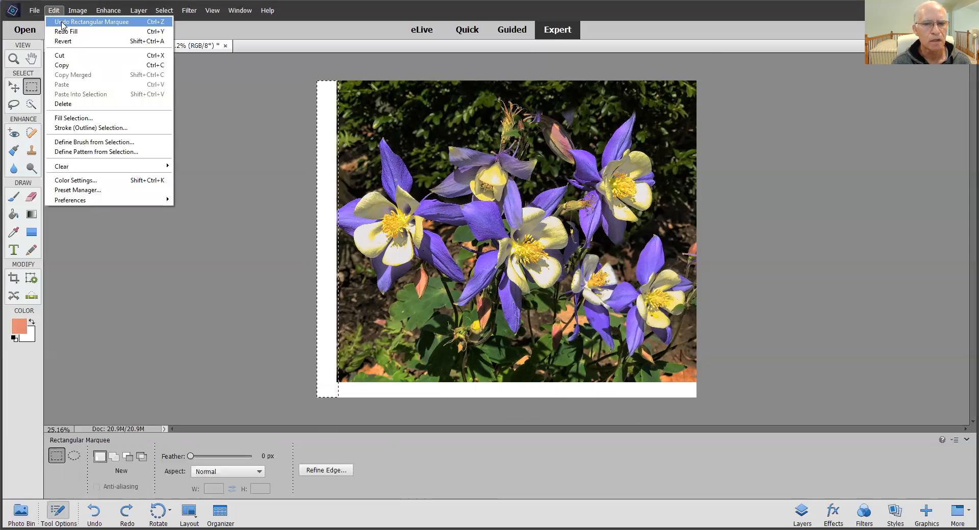
click(63, 22)
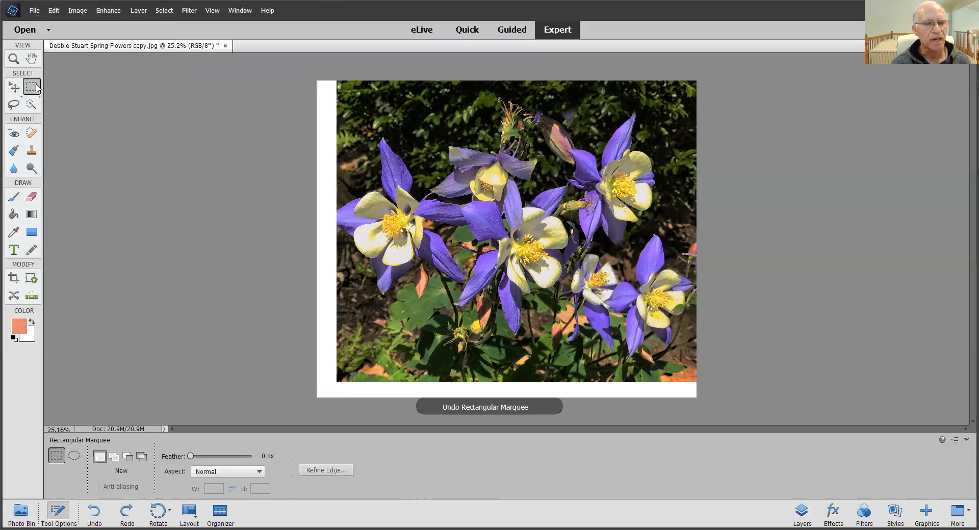
- Select the whole canvas, then subtract the photo area so only the L-shaped white border stays selected with a slight overlap
drag(309, 74, 704, 402)
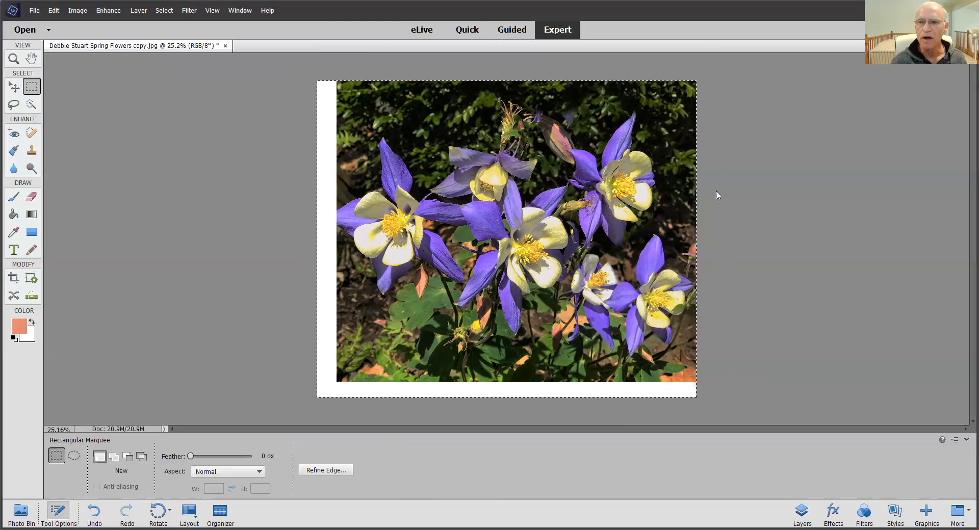
key(alt)
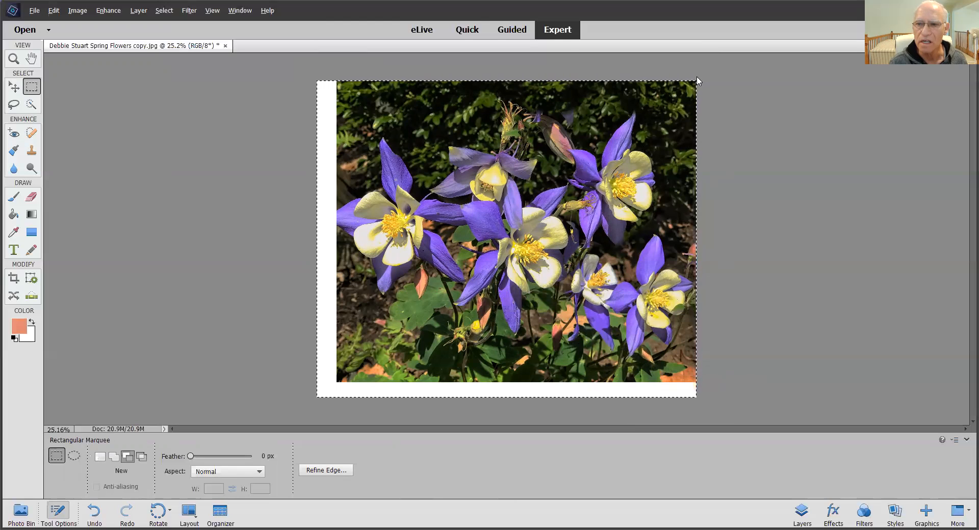
drag(696, 80, 341, 383)
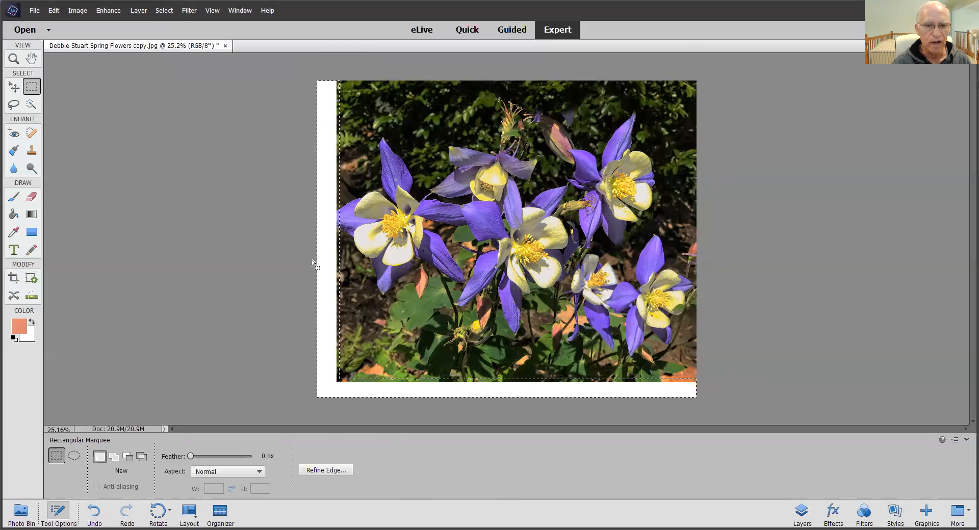
- Fill the selected L-shaped border with Content-Aware in Normal mode at 100% opacity
click(54, 11)
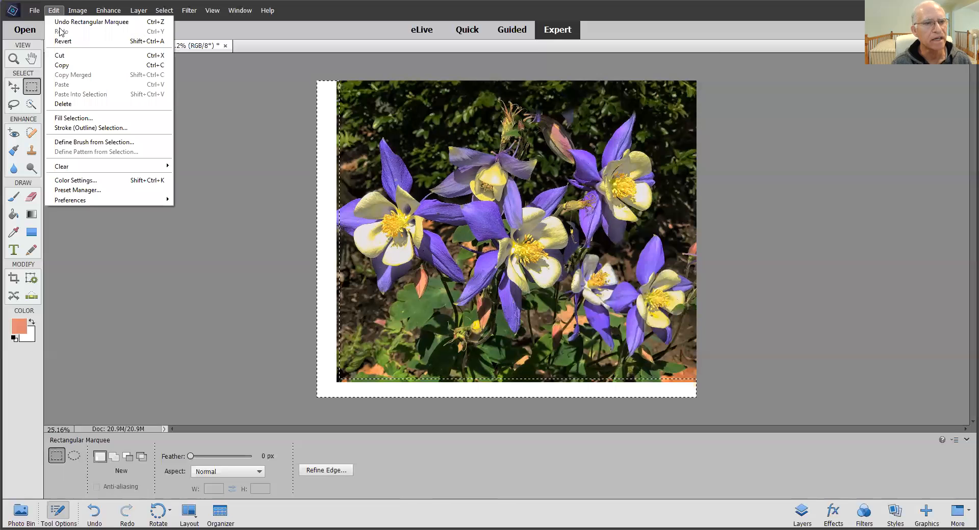
click(88, 119)
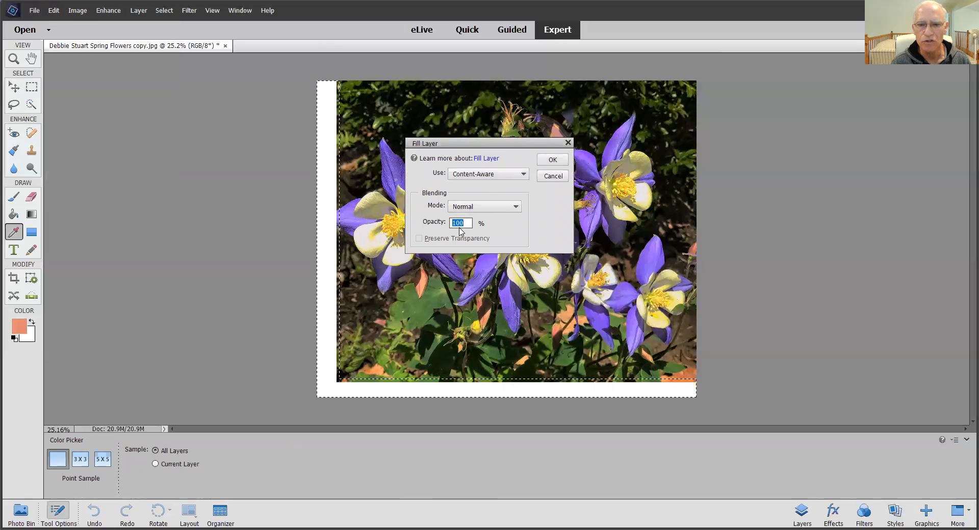
click(552, 160)
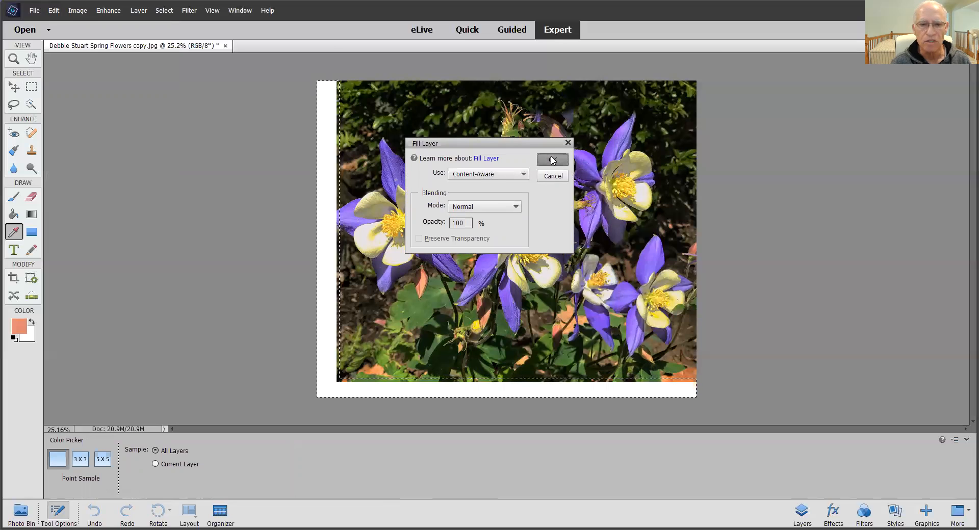